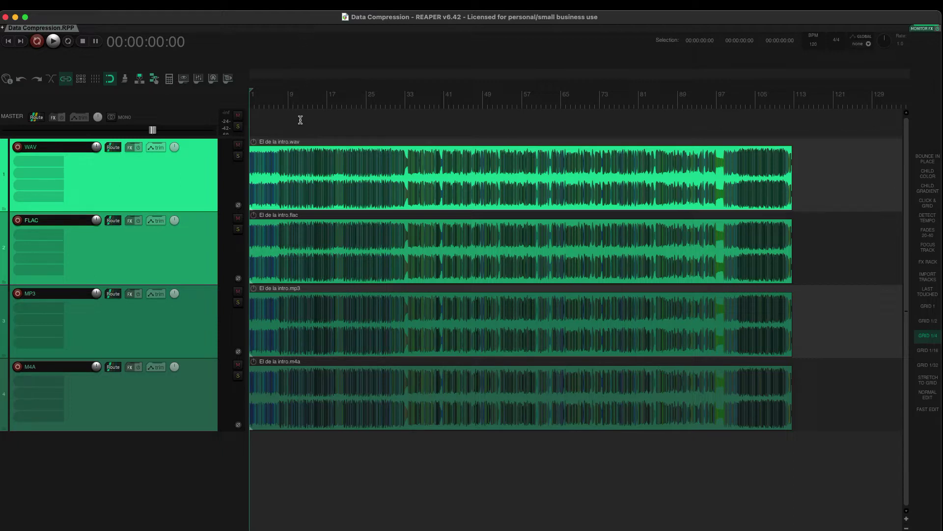
Run a loudness analysis on the WAV, FLAC, MP3 and M4A items together.
left_click_drag(297, 125, 648, 463)
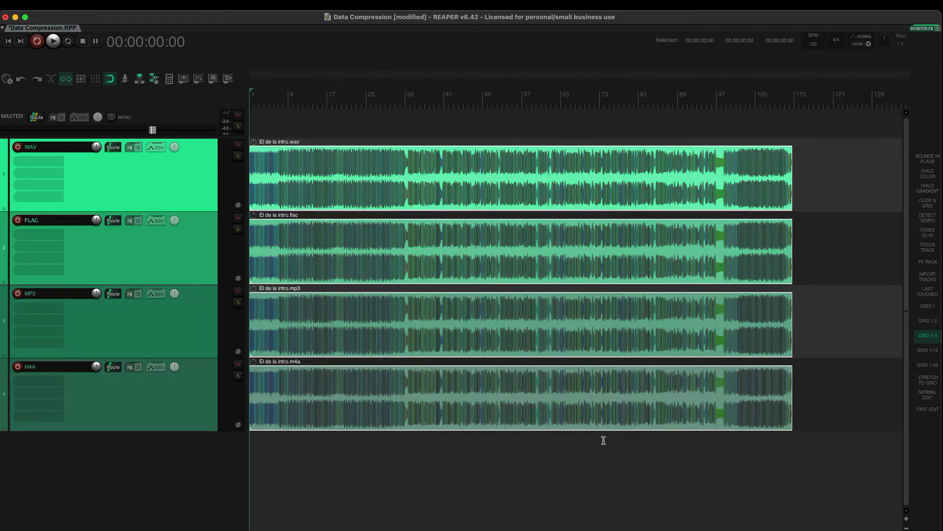
left_click(42, 525)
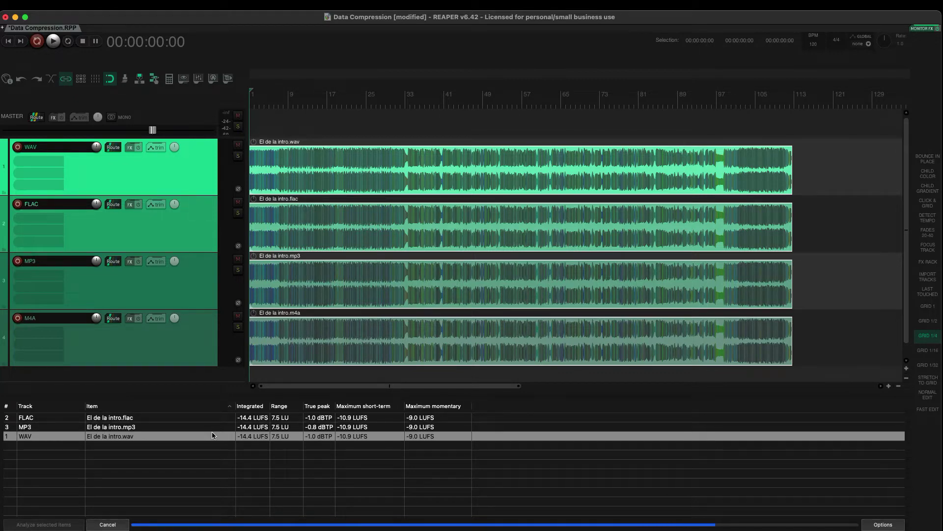
left_click(329, 116)
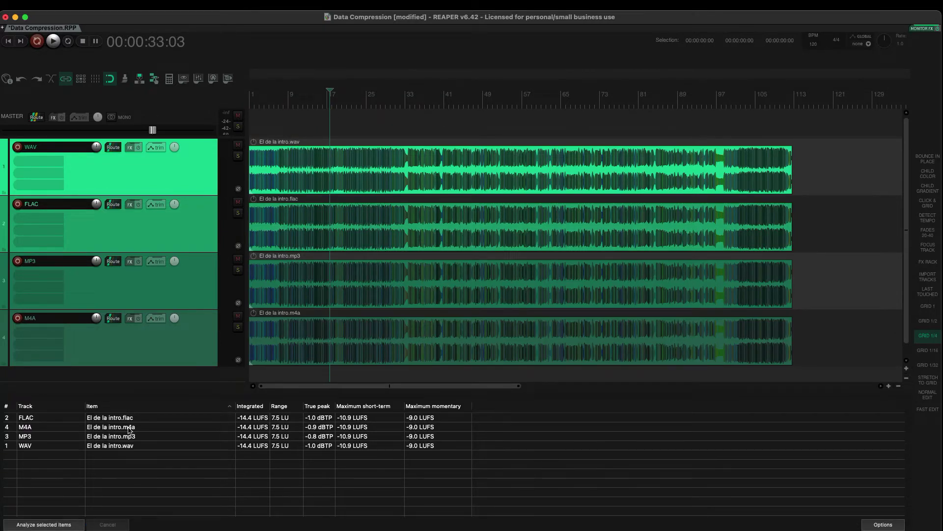
Compare the loudness results of the FLAC and WAV items, and those of the MP3 and M4A items, and close the analysis.
left_click(115, 427)
left_click(116, 418)
left_click(115, 446, "super")
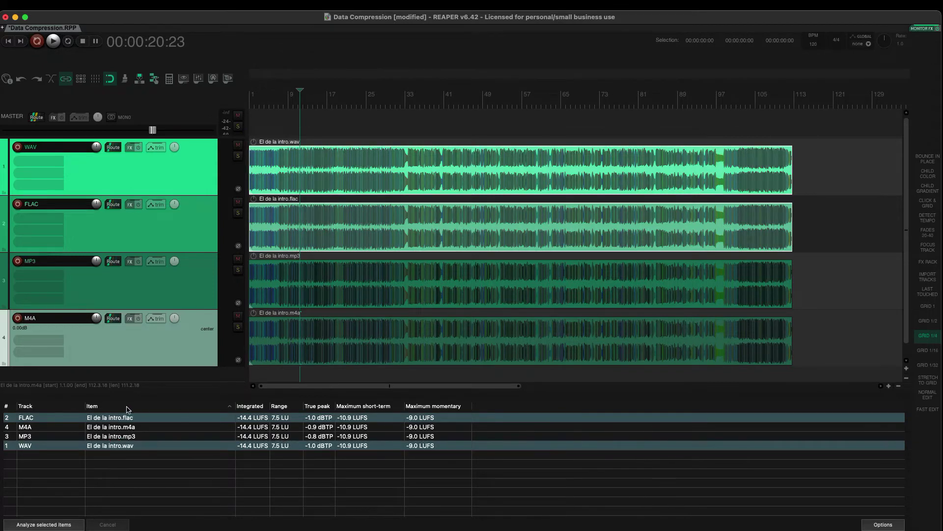
left_click(153, 444, "super")
left_click(153, 437, "super")
left_click(153, 437)
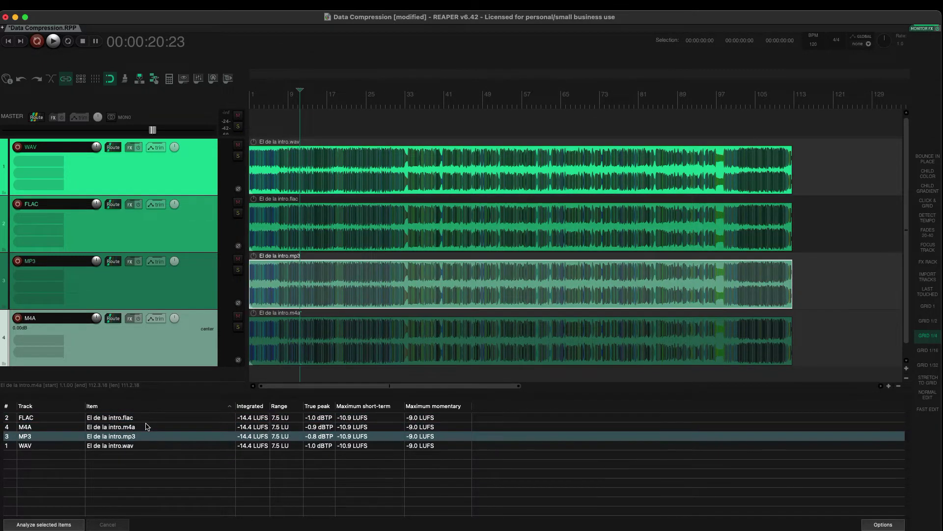
left_click(148, 426, "super")
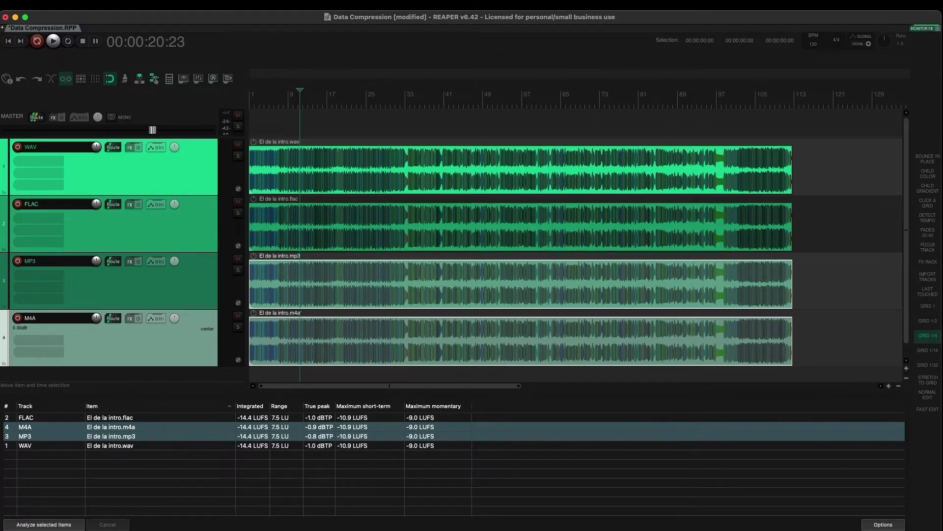
key("Escape")
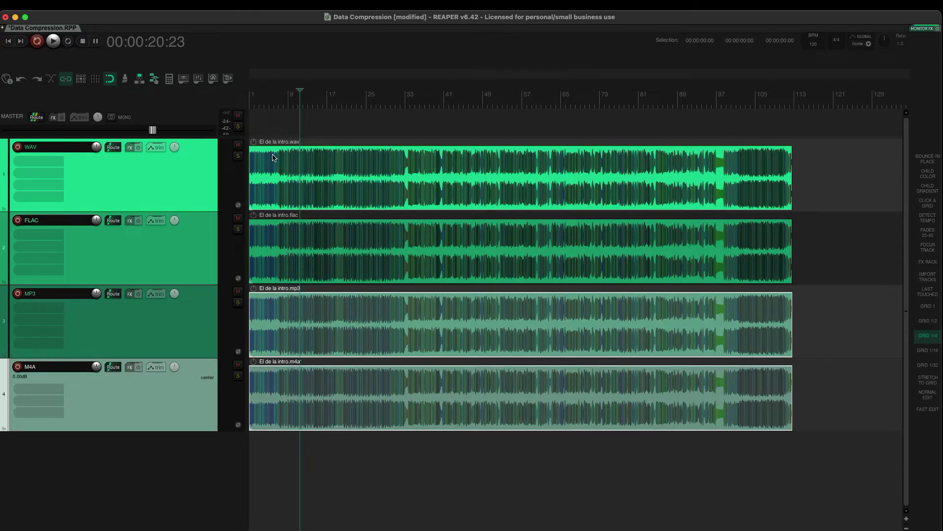
Solo the WAV and FLAC tracks and invert the FLAC track's polarity, with the edit cursor at the project start.
key("Home")
left_click(238, 156)
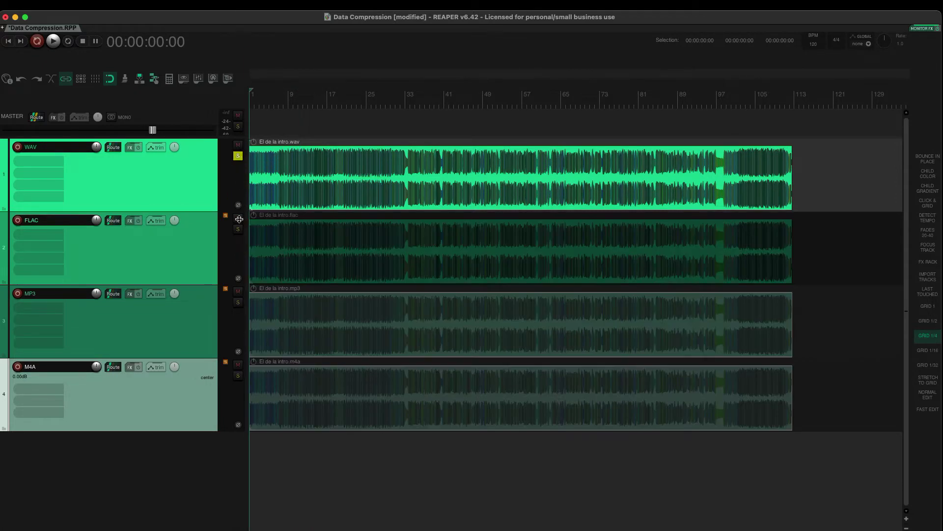
left_click(238, 229)
left_click(239, 279)
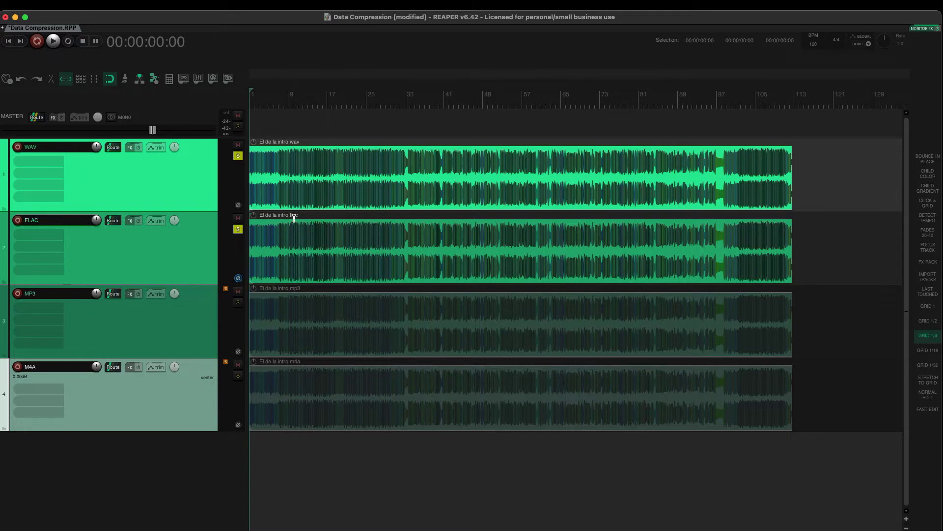
Play the WAV and FLAC null test from the start and from several points further into the recording.
key("space")
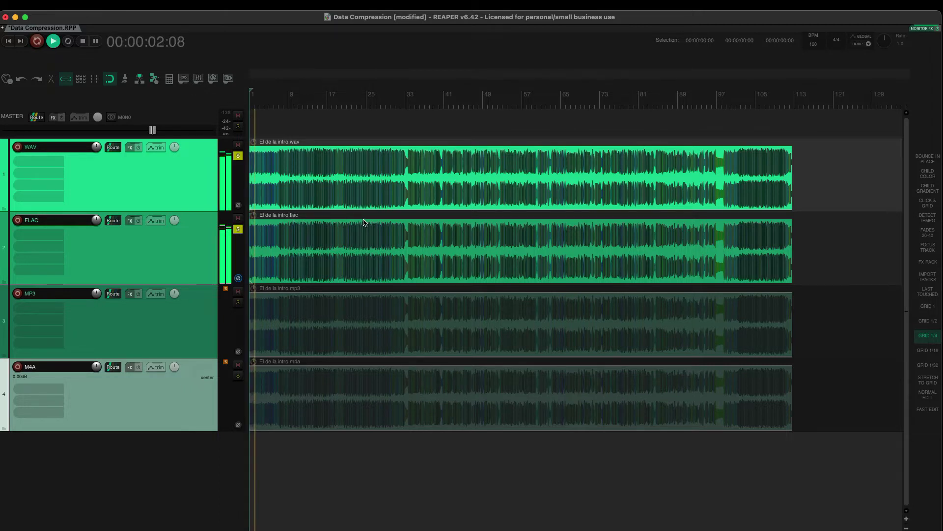
left_click(482, 128)
left_click(639, 126)
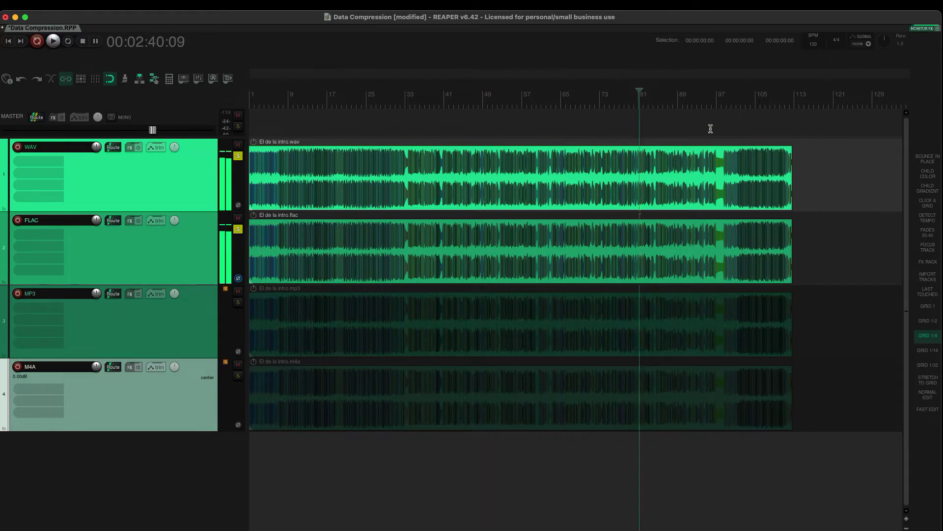
left_click(711, 129)
key("space")
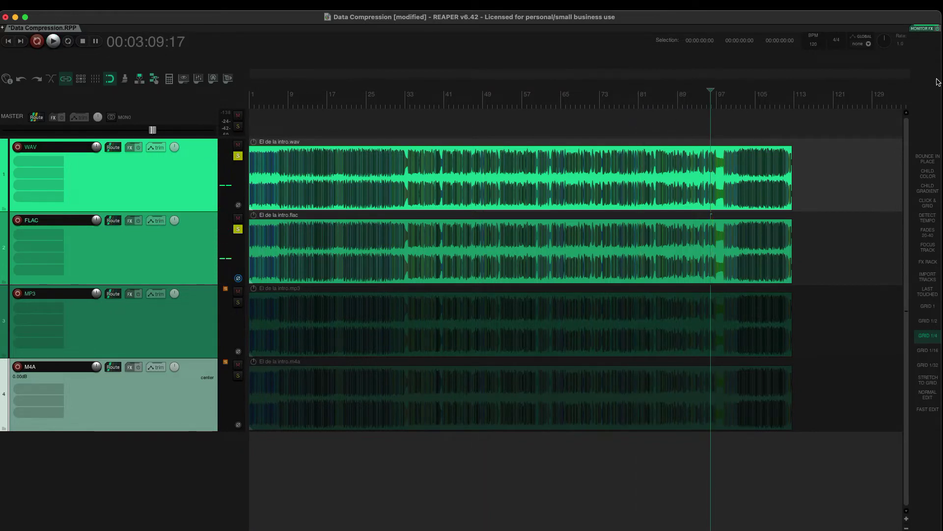
Open the ReSpectrum monitoring analyzer and play the WAV and FLAC null test at two positions.
left_click(919, 30)
left_click(855, 61)
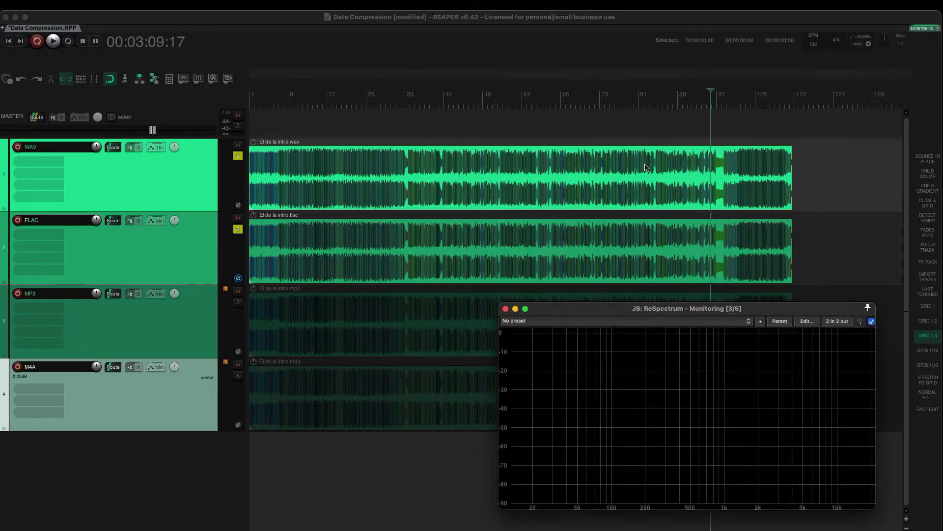
left_click(625, 133)
key("space")
left_click(395, 132)
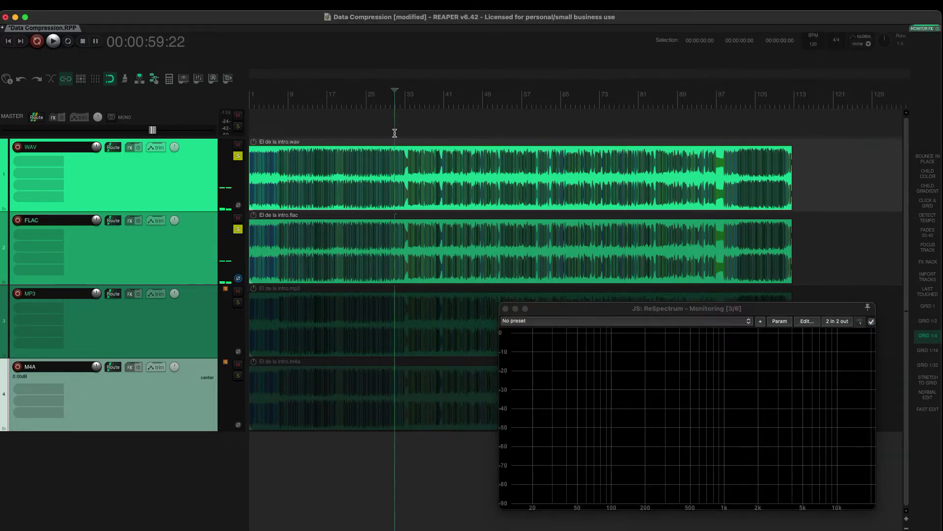
key("space")
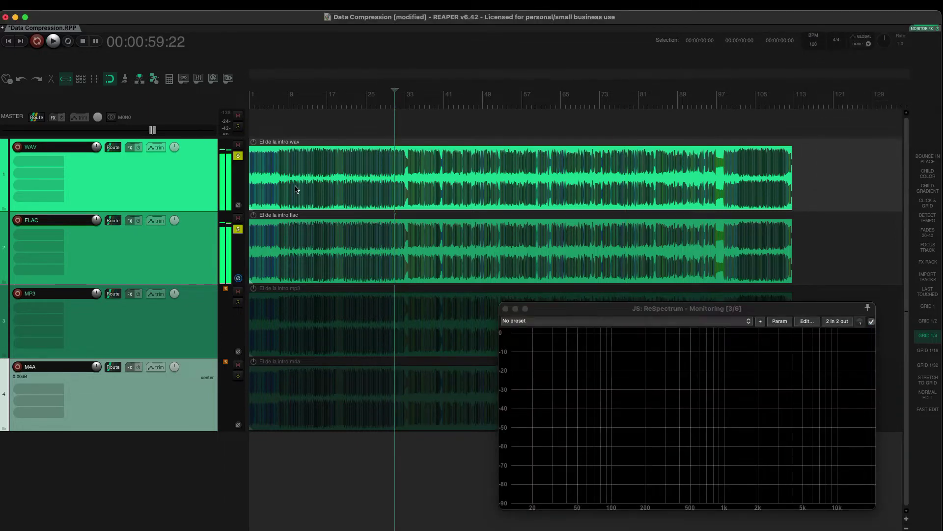
Null-test M4A against WAV by soloing M4A with inverted polarity instead of FLAC, playing from about 0:43 and 1:44.
left_click(238, 229)
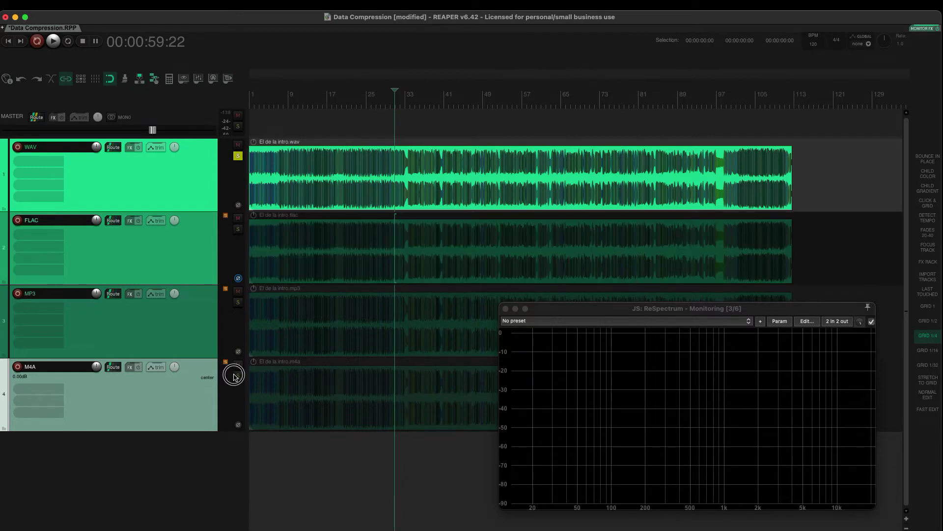
left_click(238, 375)
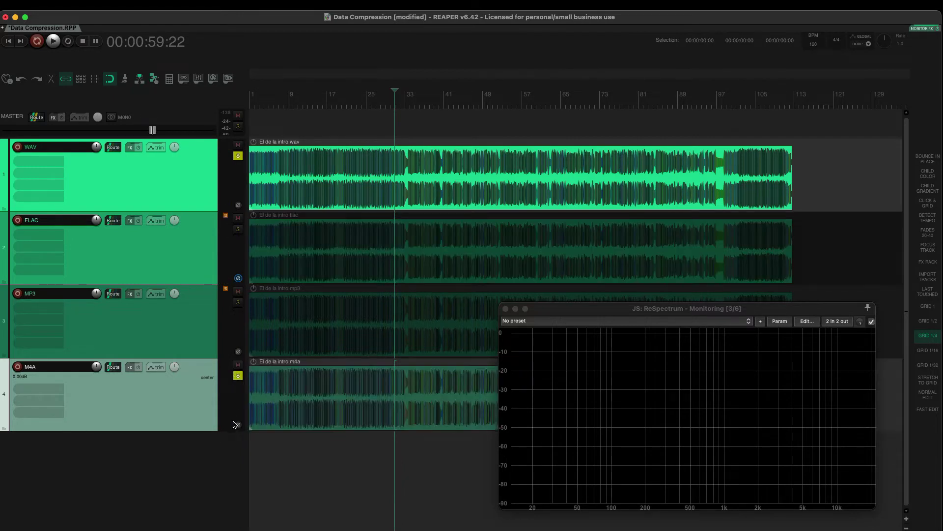
left_click(355, 136)
key("space")
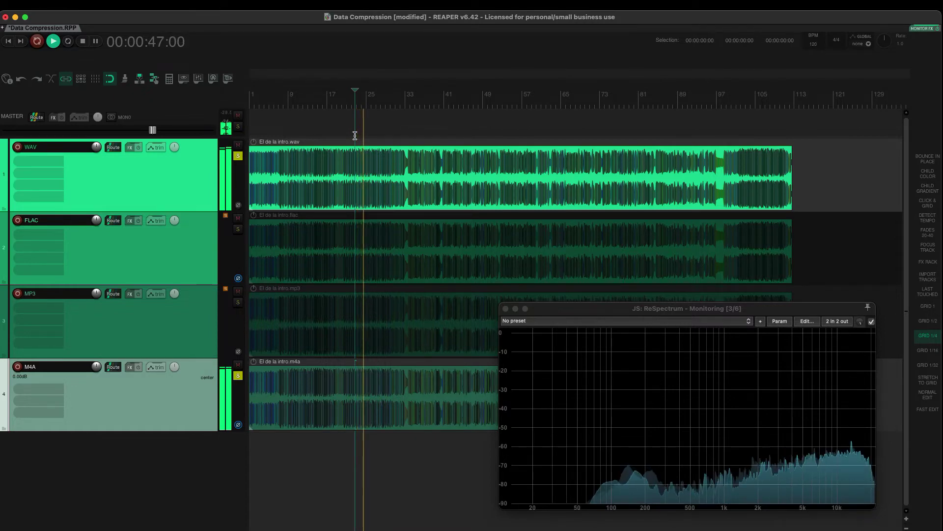
left_click(504, 126)
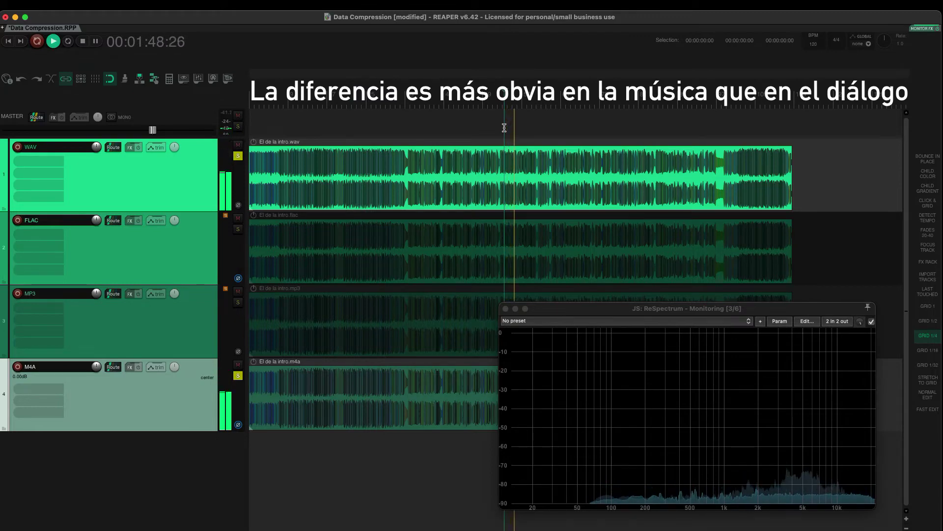
key("space")
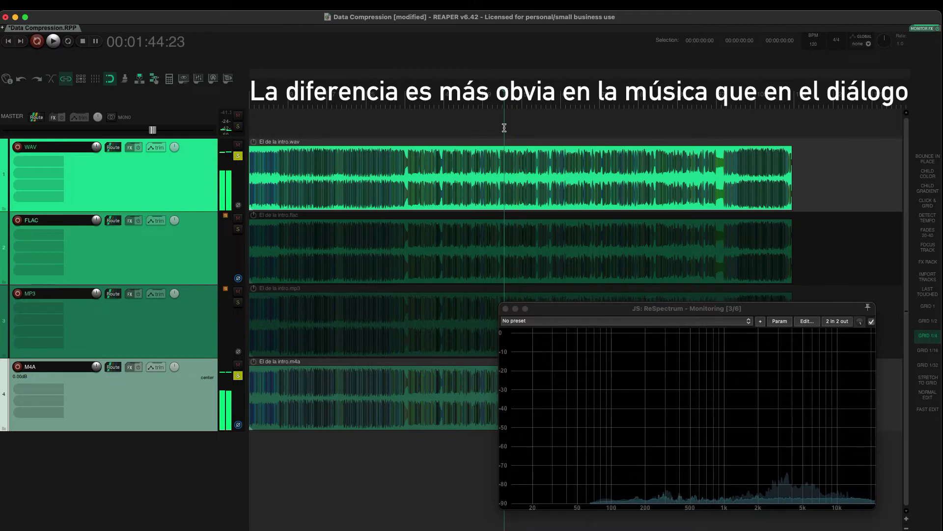
Null-test MP3 against WAV by soloing MP3 with inverted polarity instead of M4A, playing from about 0:48 and 2:29.
left_click(237, 303)
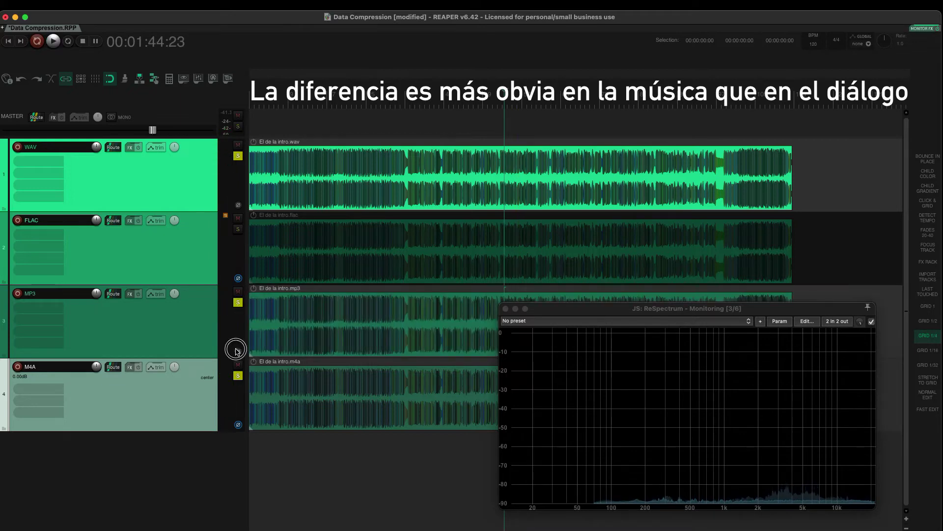
left_click(238, 376)
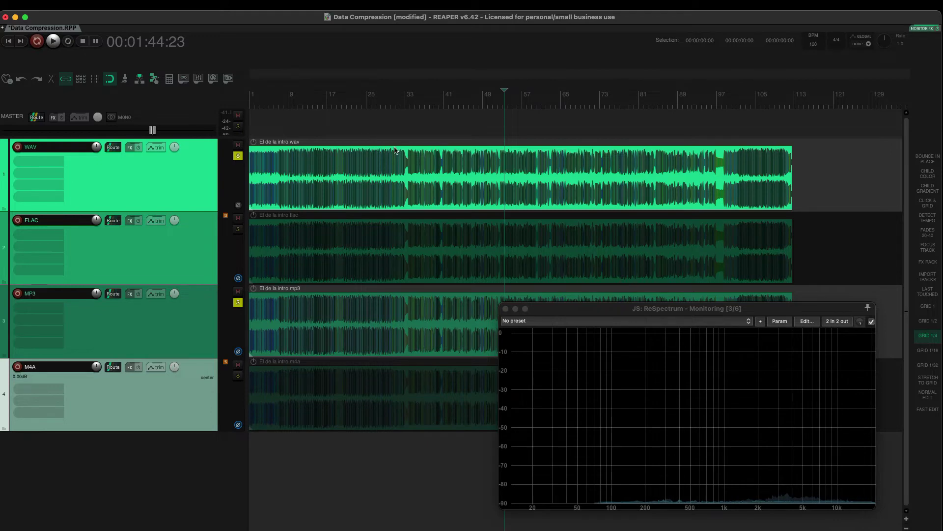
left_click(366, 128)
key("space")
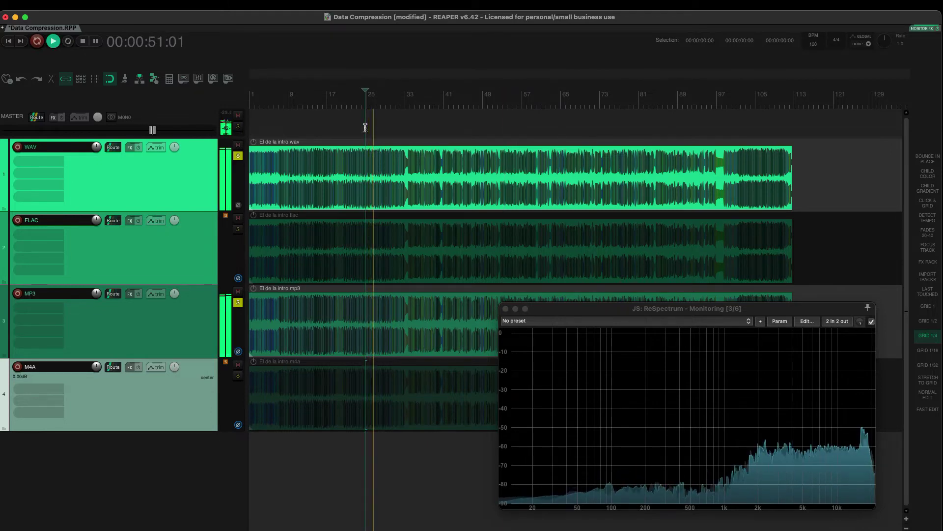
key("space")
left_click(612, 133)
key("space")
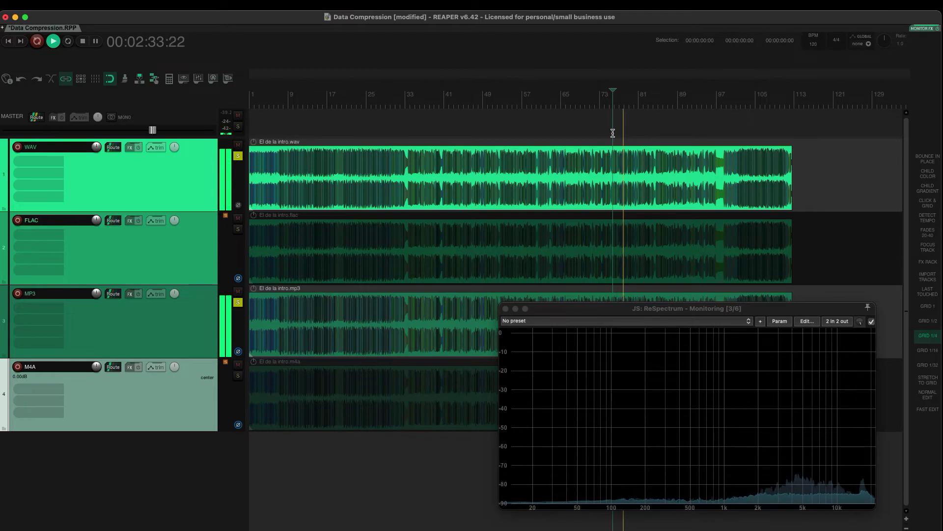
key("space")
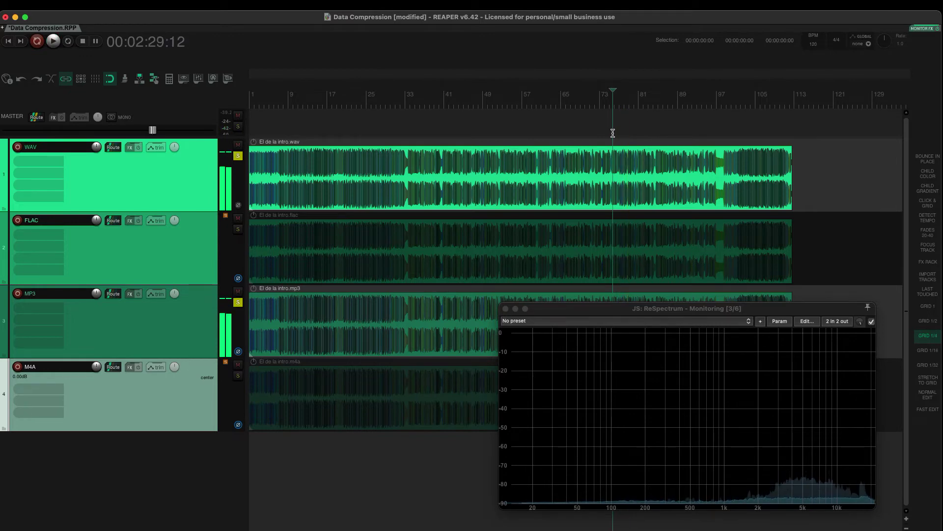
Solo only the MP3 track and restore normal polarity on the MP3 and M4A tracks.
left_click(177, 332)
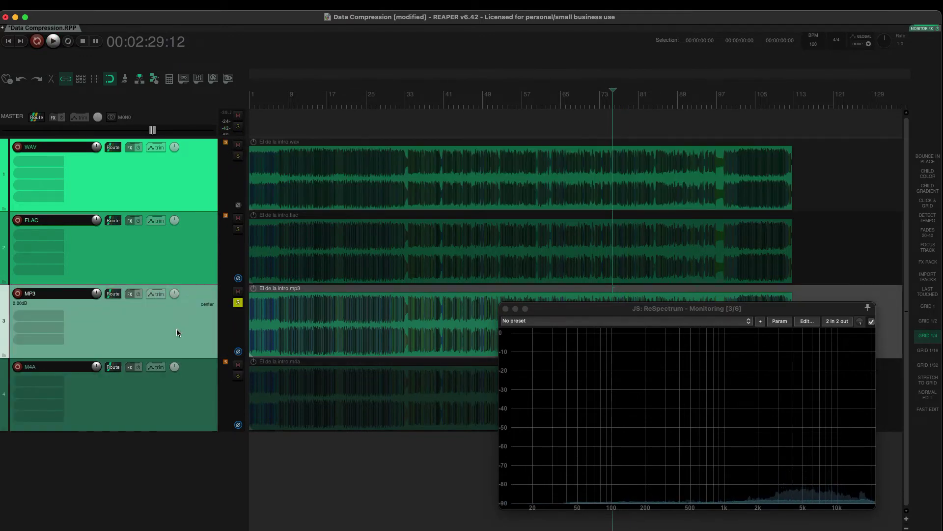
left_click(238, 351)
left_click(238, 425)
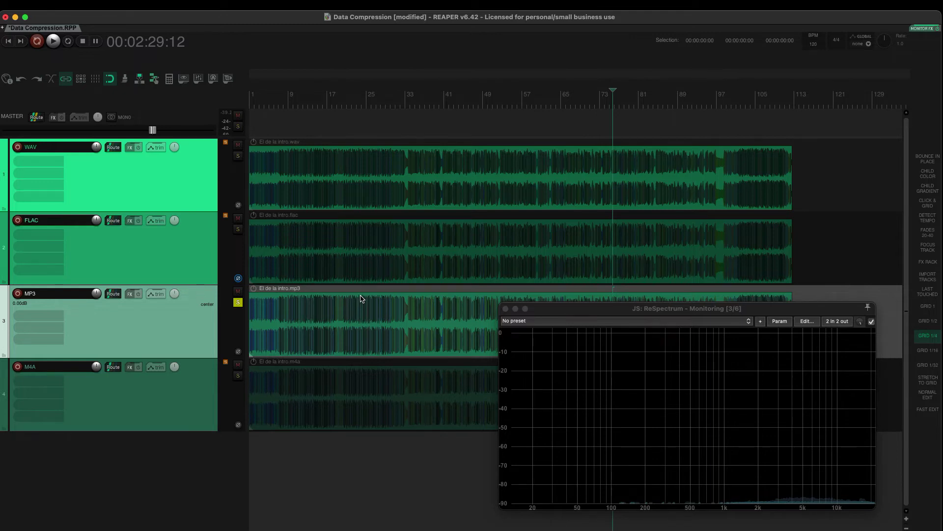
Play the passage from about 1:30 with only MP3 soloed, and replay it with only M4A soloed.
left_click(470, 288)
key("space")
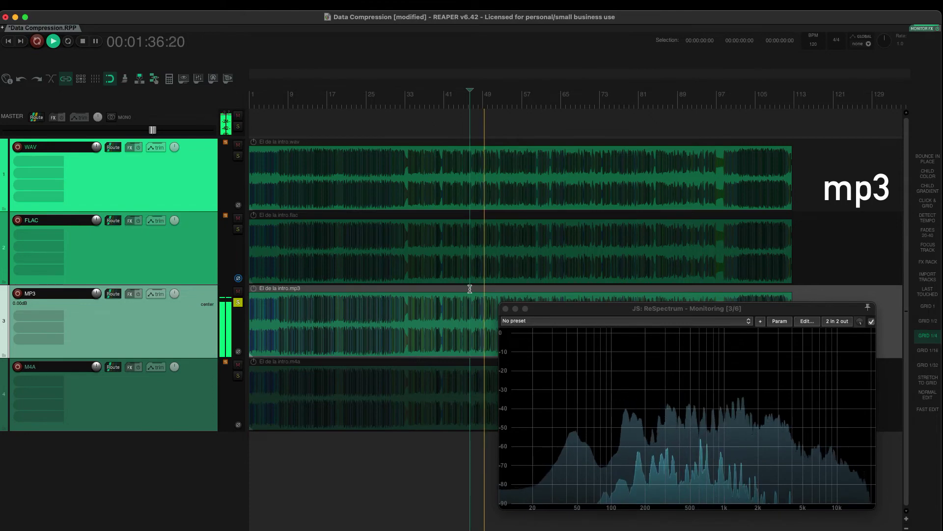
key("space")
left_click(195, 390)
key("space")
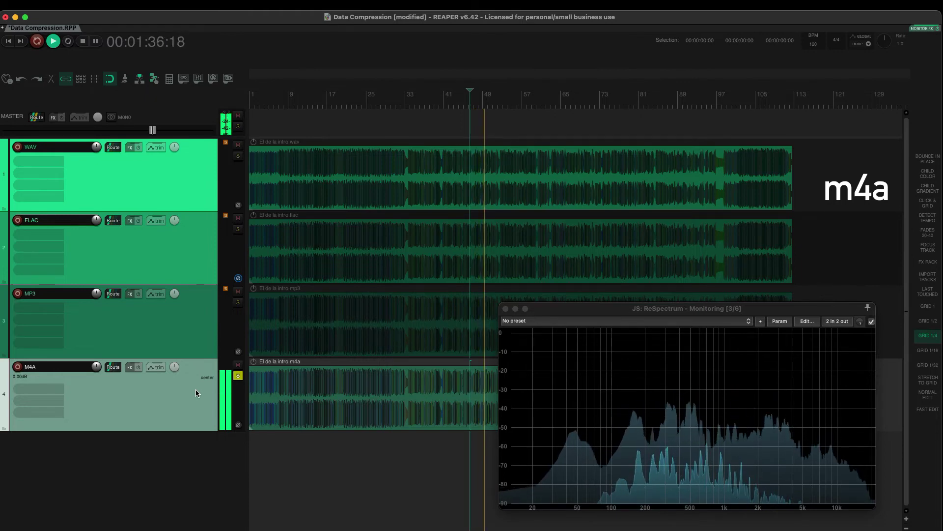
key("space")
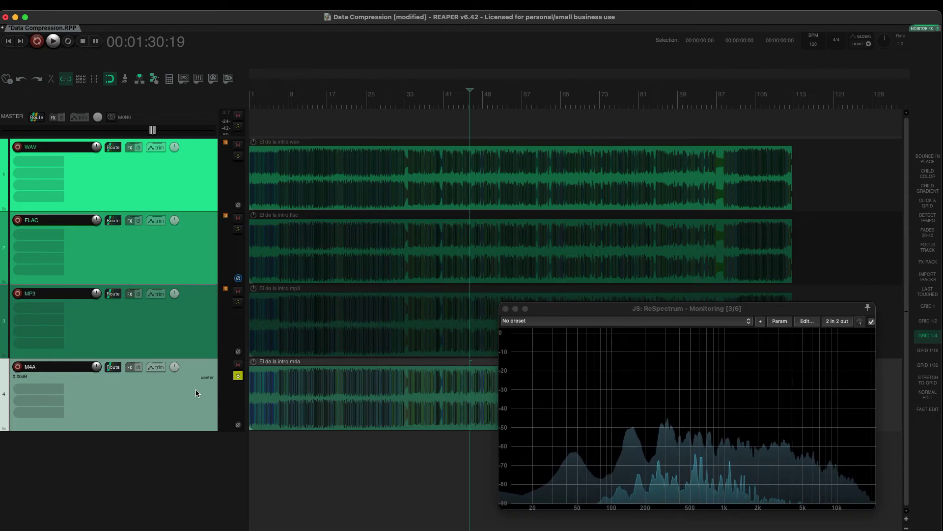
Examine the very start of all four waveforms at sample level and clear the M4A solo.
key("Home")
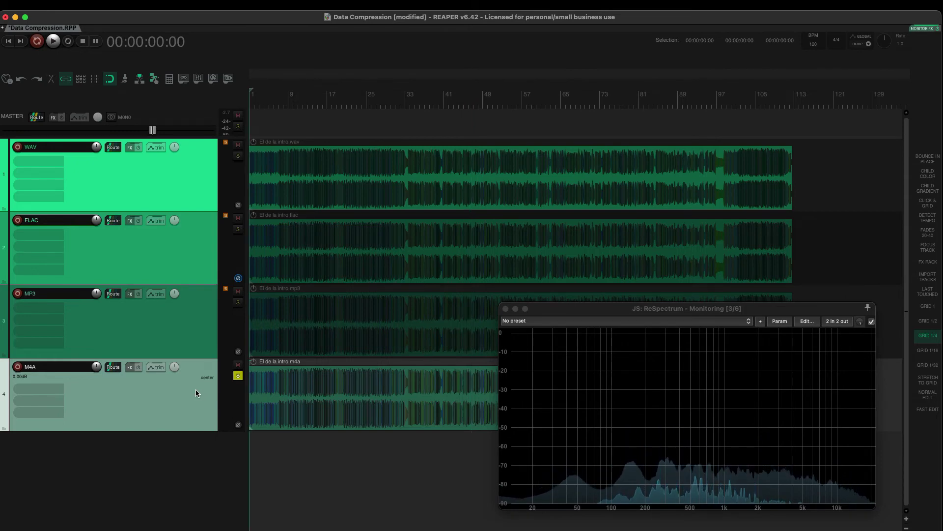
key("equal")
key("equal")
key("equal")
key("equal")
key("equal")
key("equal")
key("equal")
key("equal")
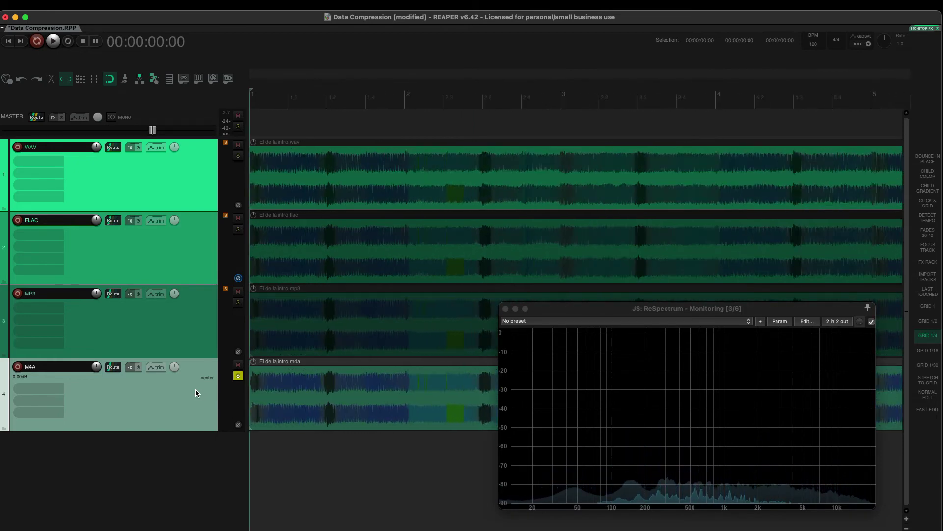
key("equal")
key("equal")
key("equal")
key("equal")
key("equal")
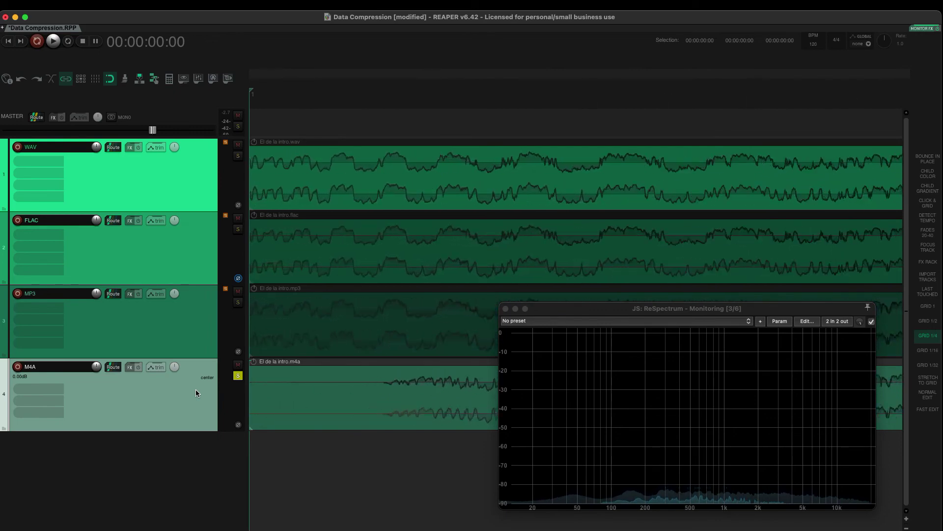
key("equal")
key("equal")
key("equal")
key("equal")
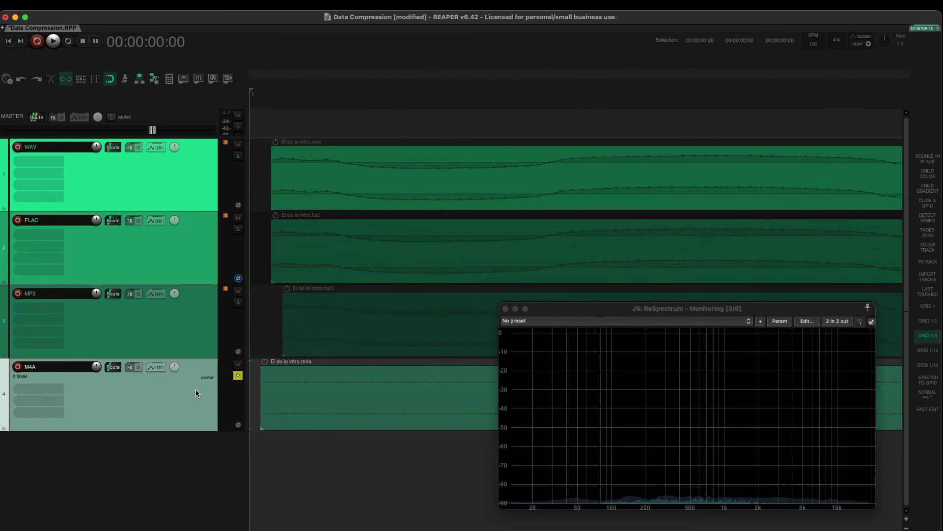
left_click(237, 376)
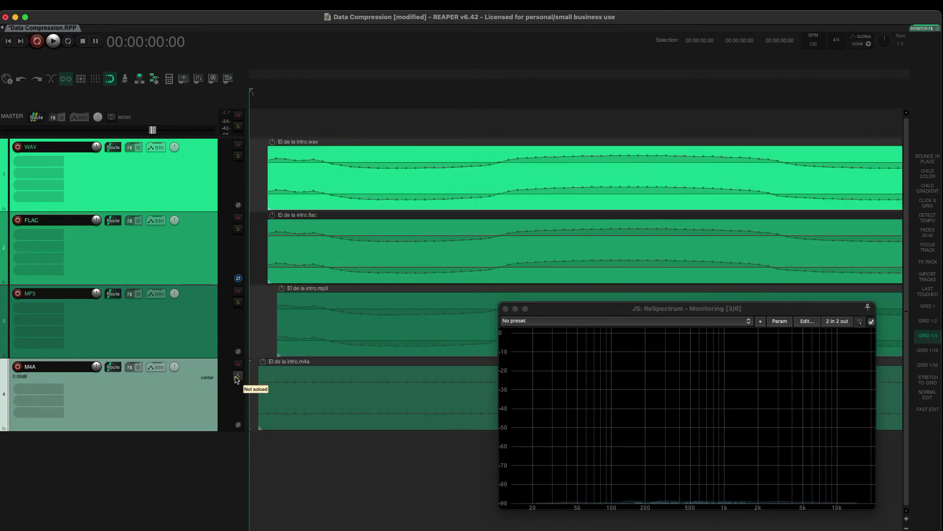
Examine the four waveforms at decreasing magnification, from their sample-level start out to the full length of every track.
key("minus")
key("minus")
key("minus")
key("minus")
key("minus")
key("minus")
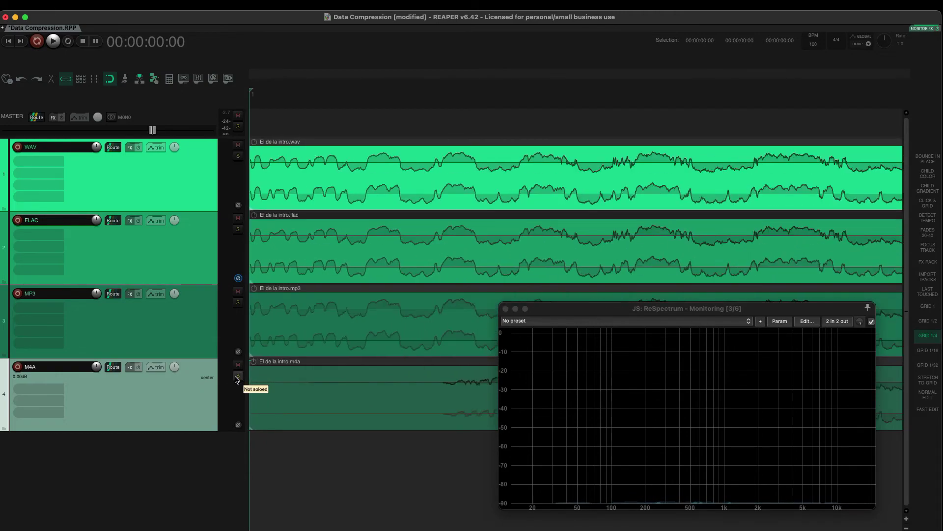
key("minus")
key("minus")
key("minus")
key("minus")
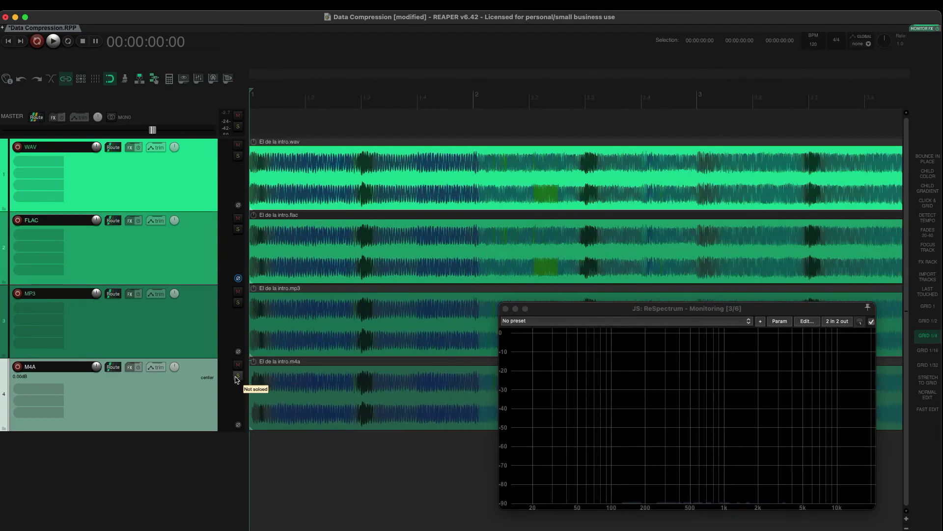
key("minus")
key("minus")
key("minus")
key("minus")
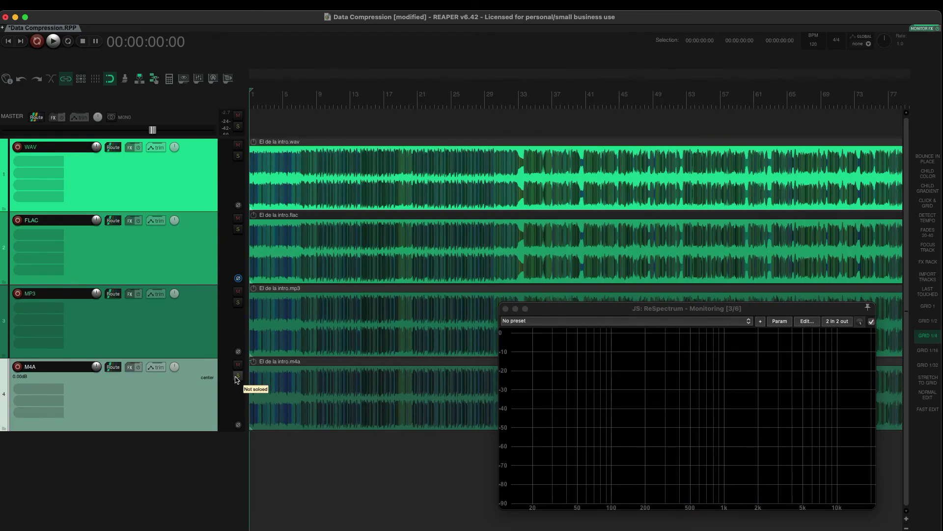
key("minus")
key("minus")
Switch to Finder to compare the file sizes of the four audio versions in the SIZE folder, and close that window.
key("super+Tab")
key("super+Tab")
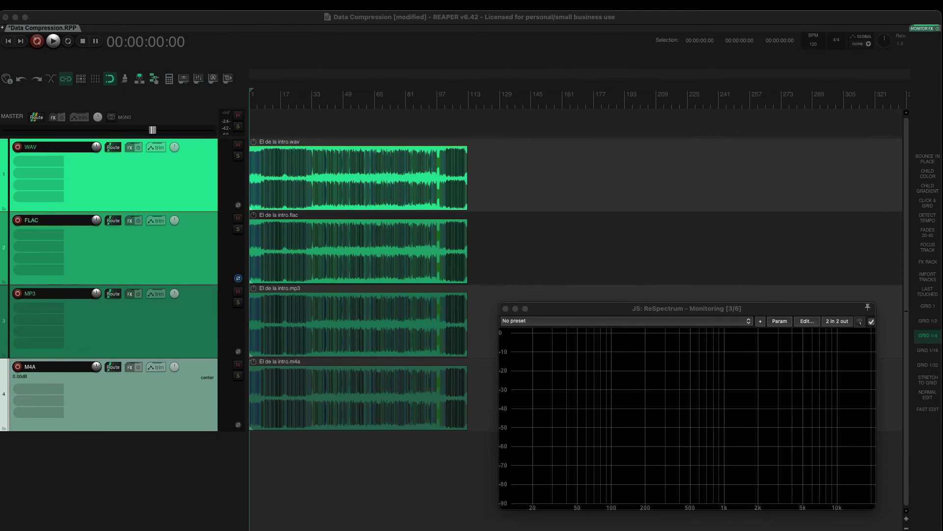
key("super+Tab")
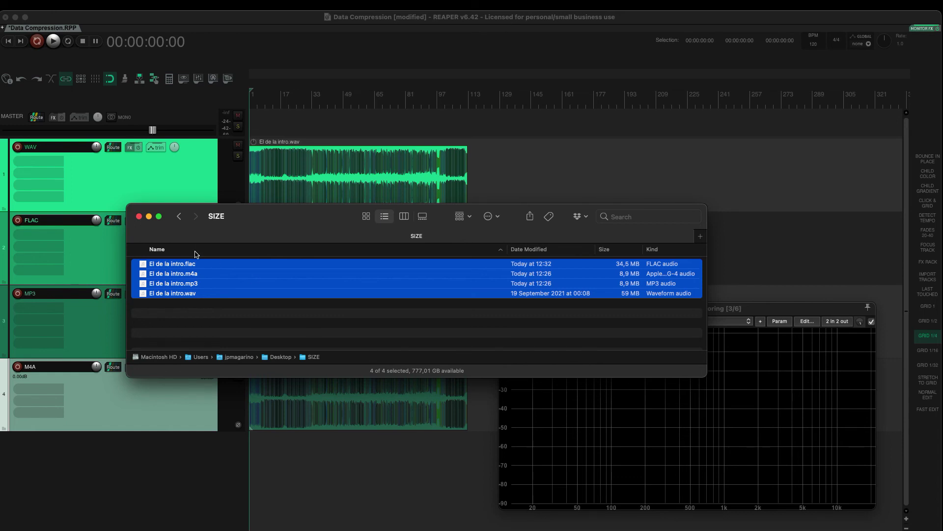
left_click(139, 217)
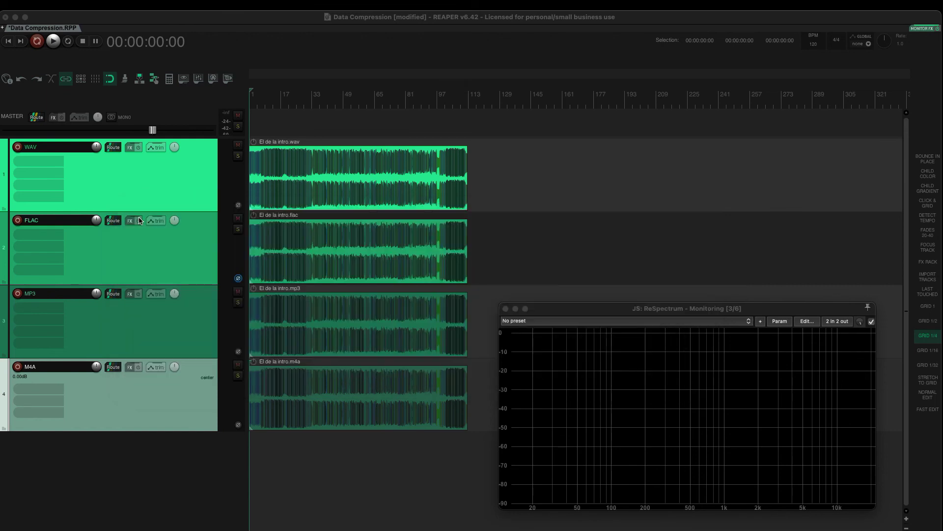